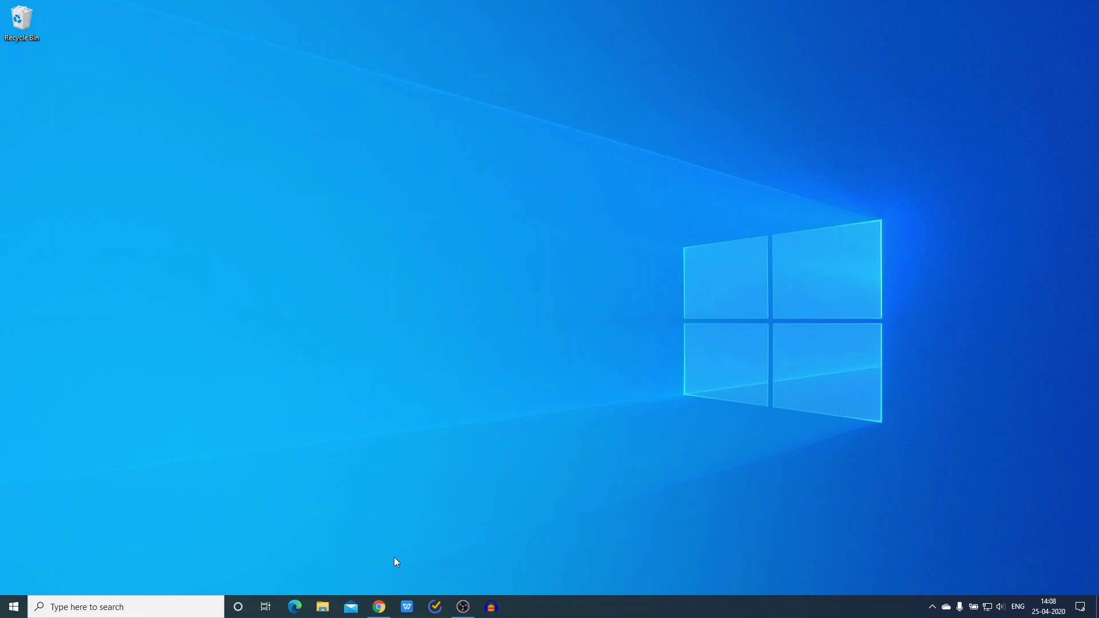
Step: Download the Python 3.8.2 Windows installer from python.org in Chrome and open it
{"action": "left_click", "coordinate": [379, 606]}
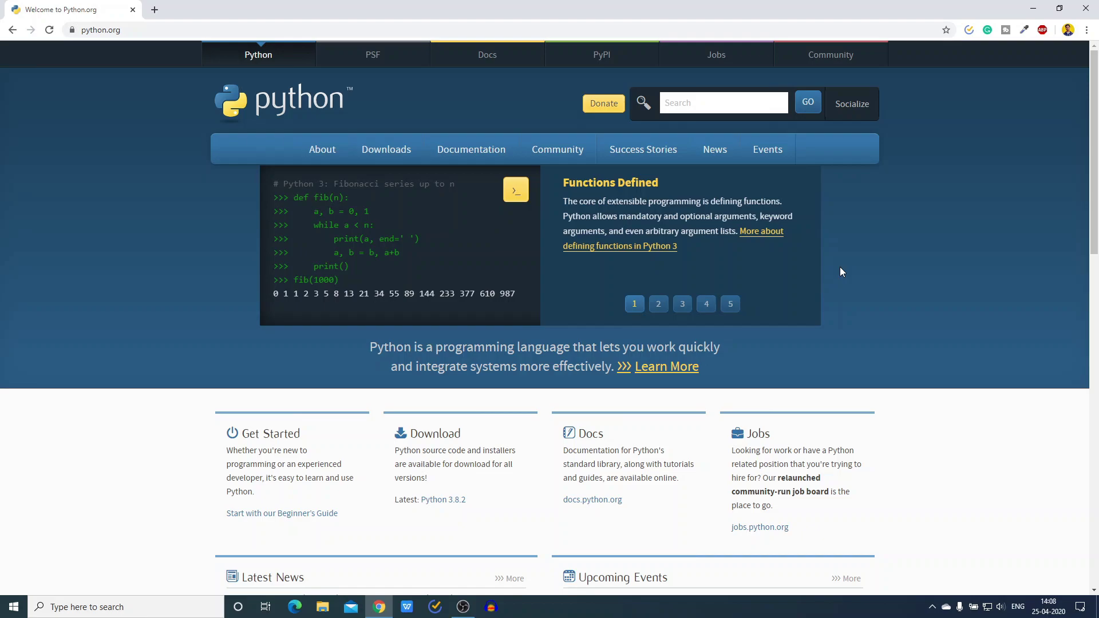
{"action": "mouse_move", "coordinate": [386, 150]}
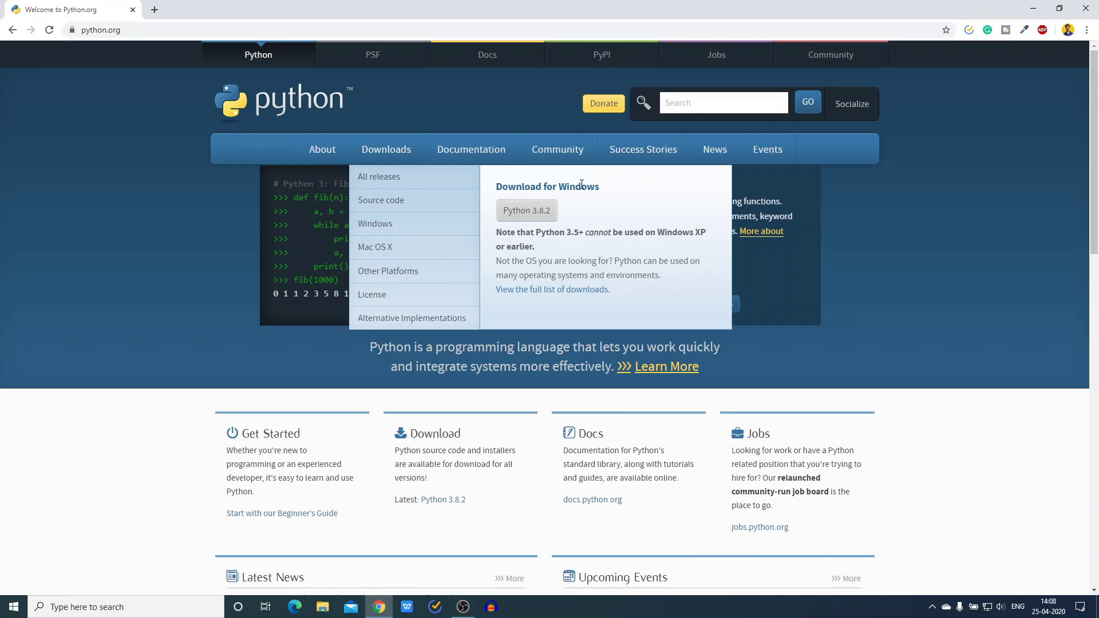
{"action": "left_click", "coordinate": [537, 215]}
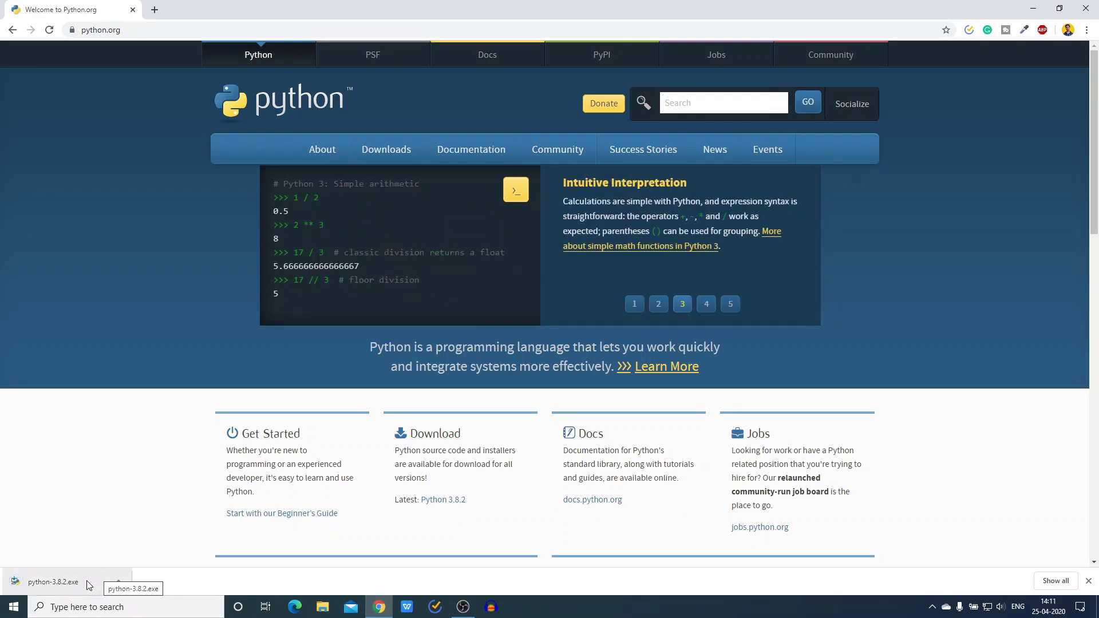
{"action": "left_click", "coordinate": [118, 583]}
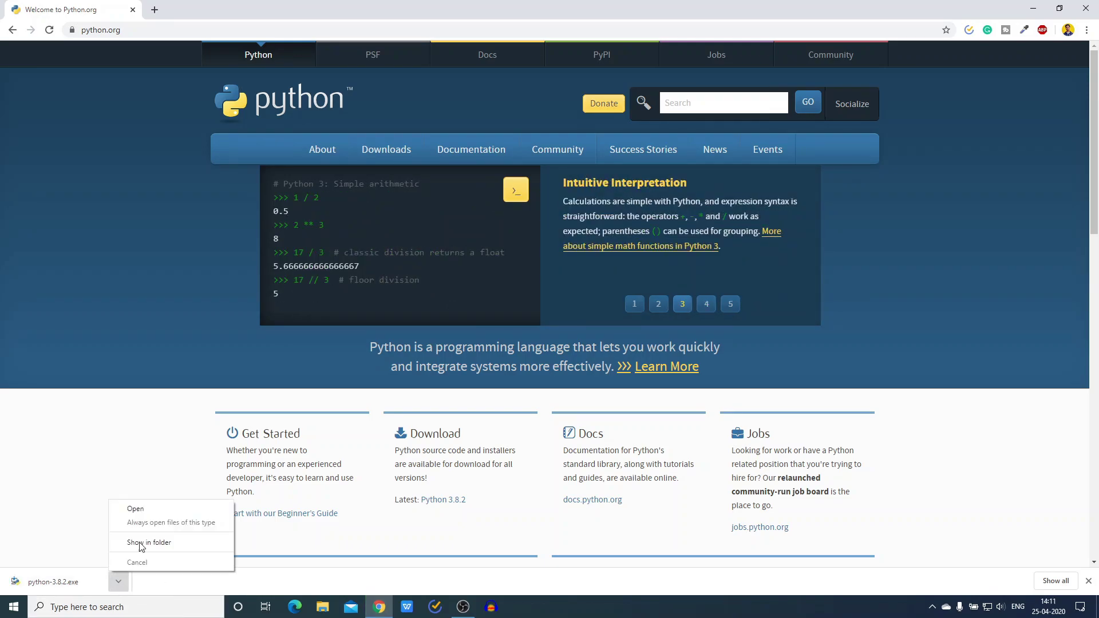
Step: Start the Python 3.8.2 installer with 'Add Python 3.8 to PATH' enabled and choose a customised installation
{"action": "left_click", "coordinate": [138, 508]}
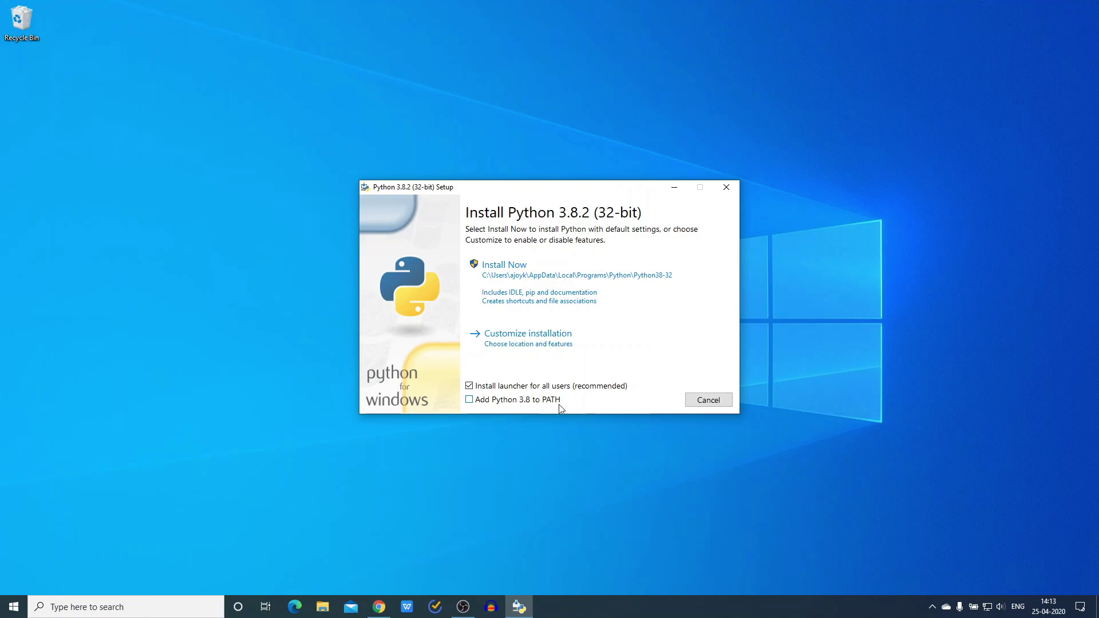
{"action": "left_click", "coordinate": [469, 400]}
{"action": "left_click", "coordinate": [536, 348]}
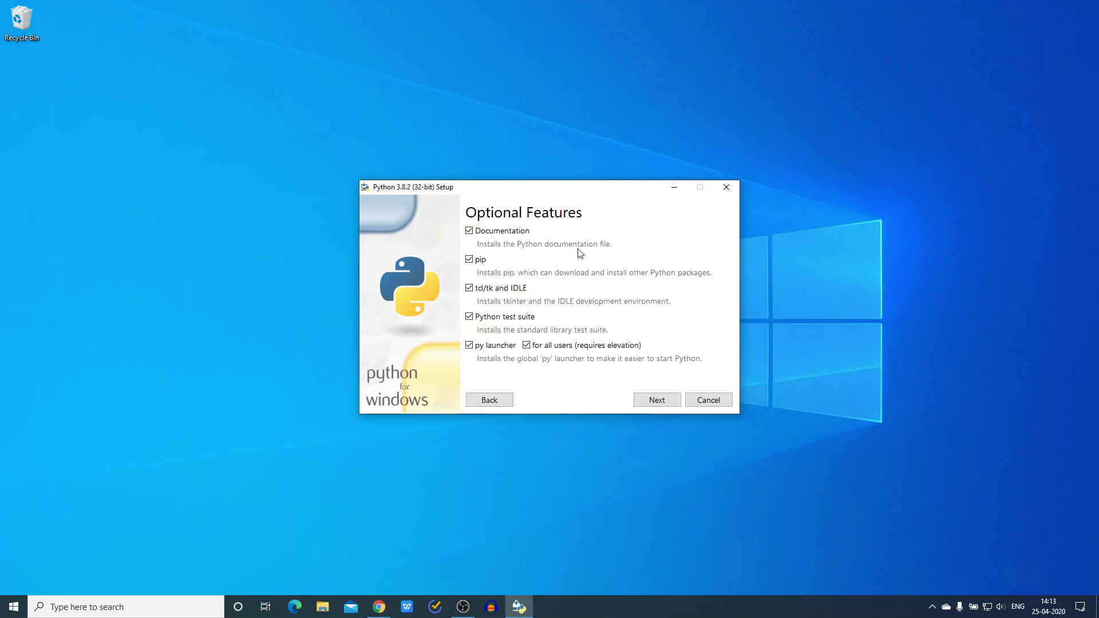
Step: Keep all optional features and install Python for all users into C:\Program Files (x86)\Python38-32
{"action": "left_click", "coordinate": [656, 400]}
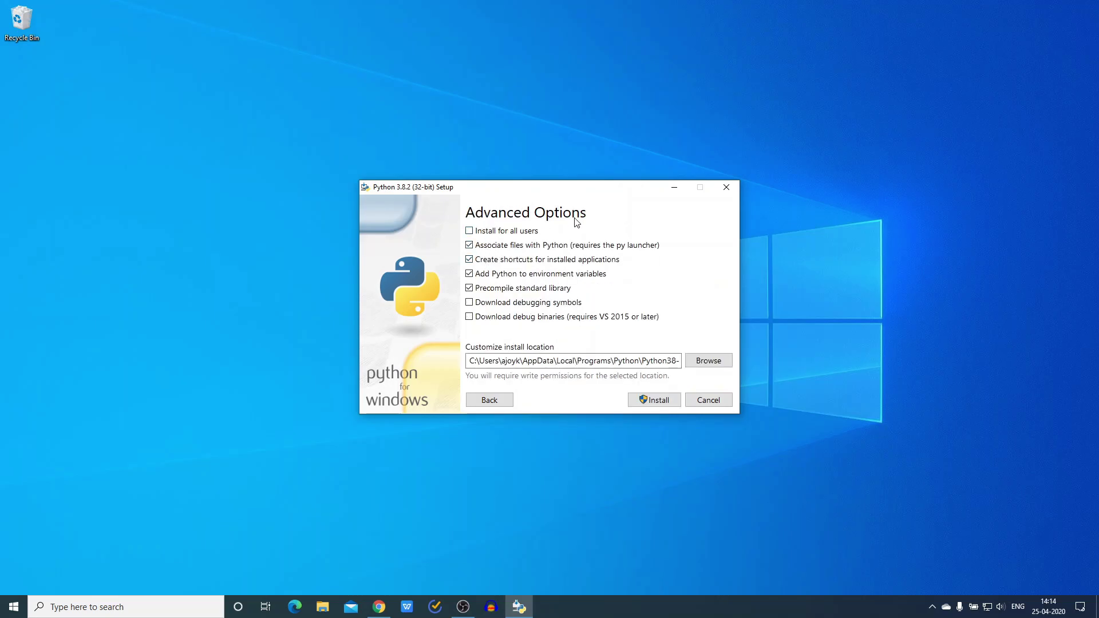
{"action": "left_click", "coordinate": [470, 232]}
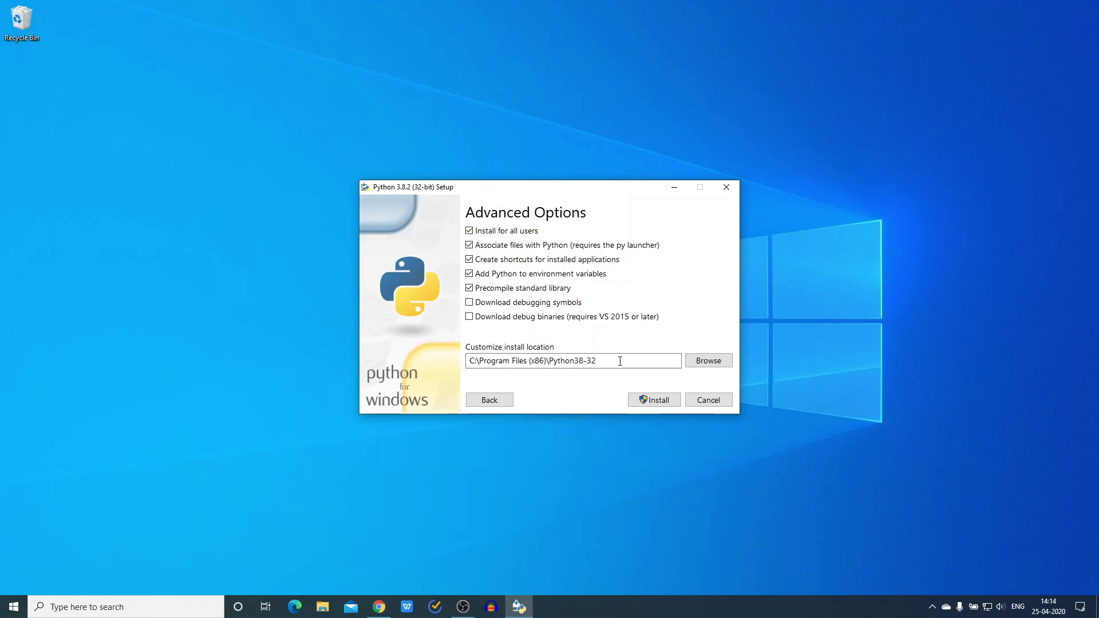
{"action": "left_click", "coordinate": [711, 367]}
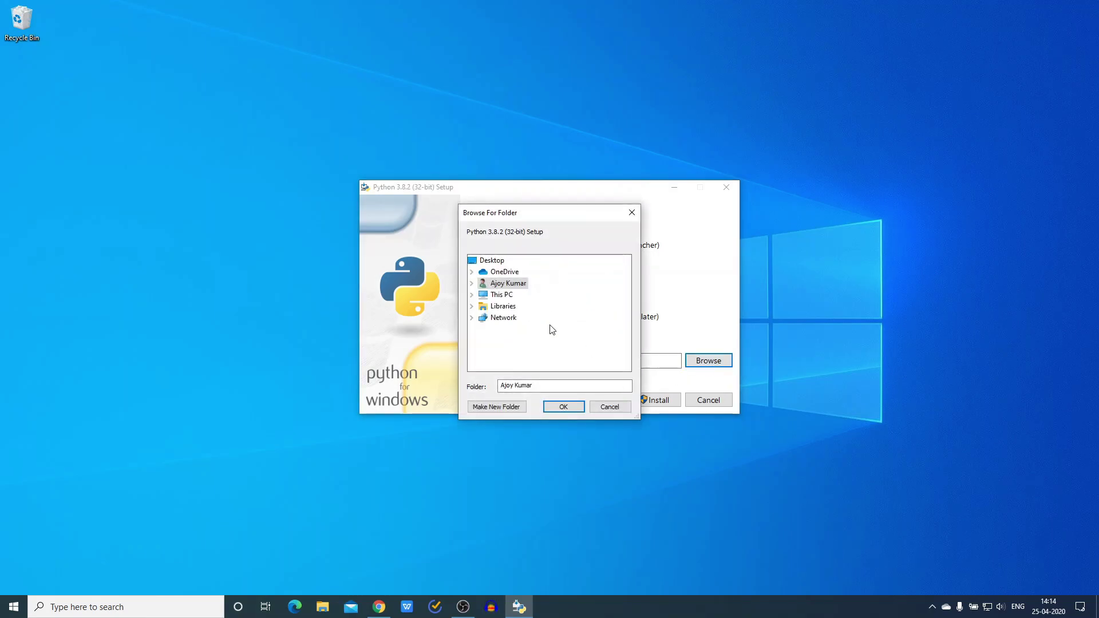
{"action": "left_click", "coordinate": [632, 213]}
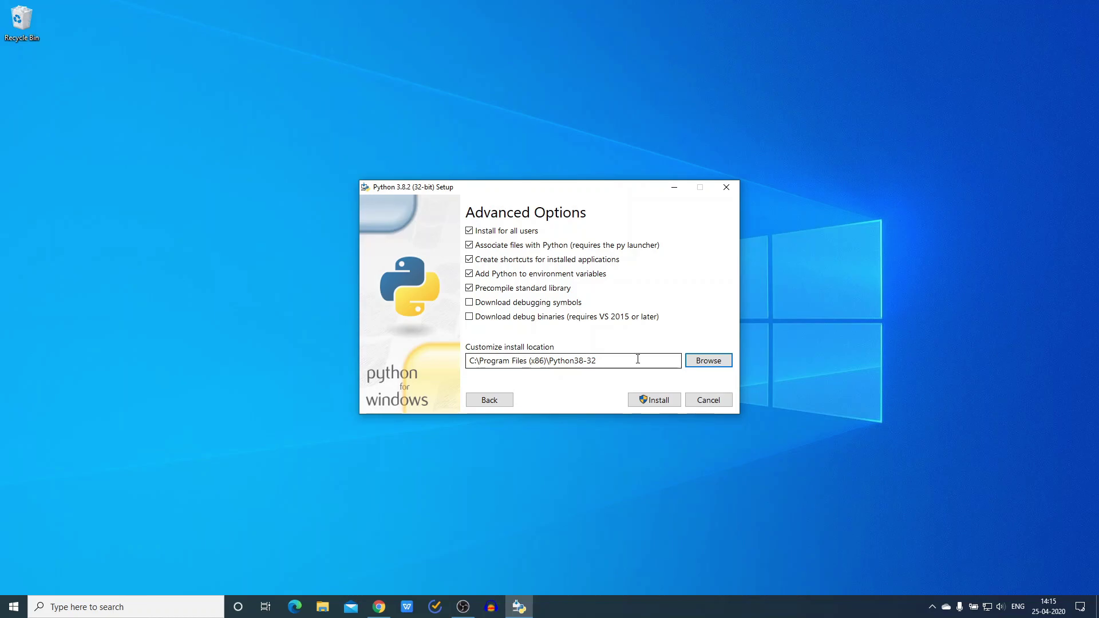
{"action": "left_click", "coordinate": [658, 400]}
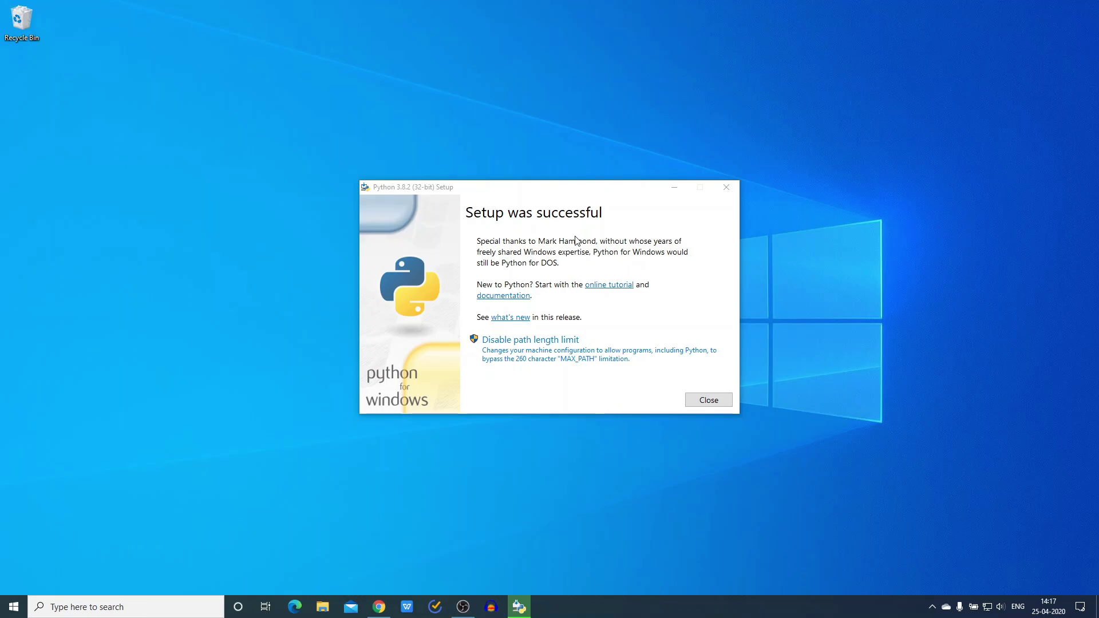
Step: Close the finished setup and launch Python 3.8 (32-bit) from Windows search
{"action": "left_click", "coordinate": [710, 400]}
{"action": "left_click", "coordinate": [129, 607]}
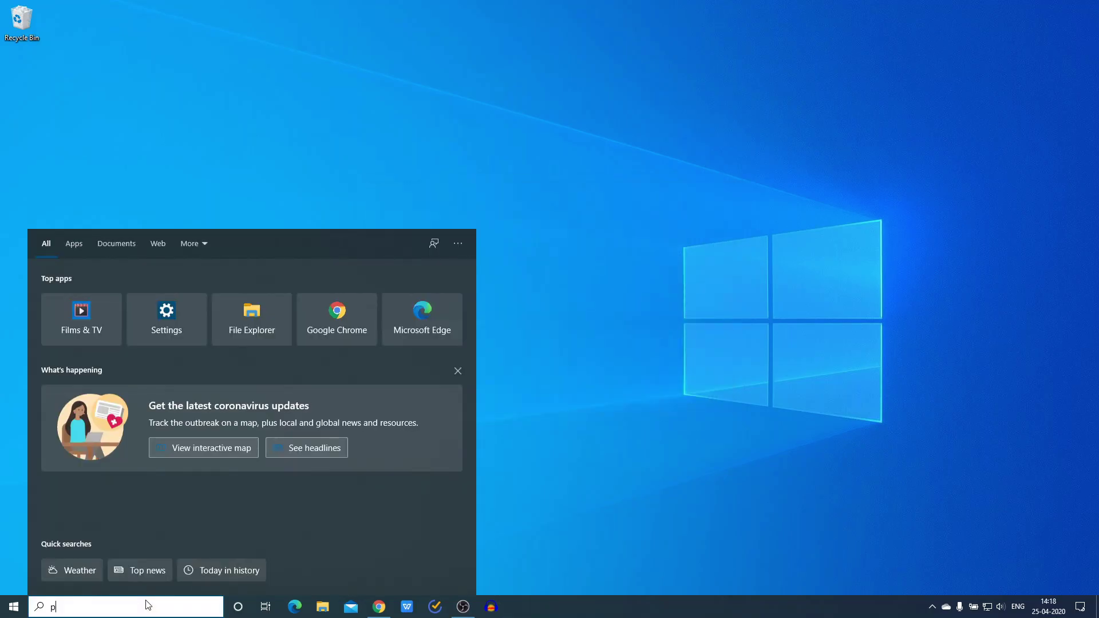
{"action": "type", "text": "python"}
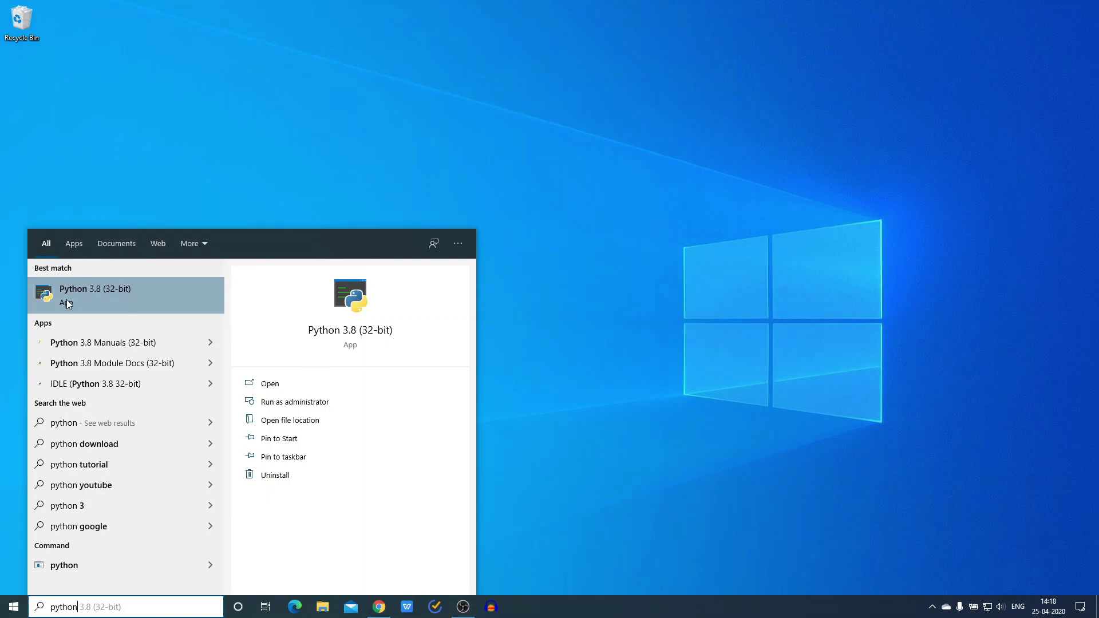
{"action": "left_click", "coordinate": [86, 302]}
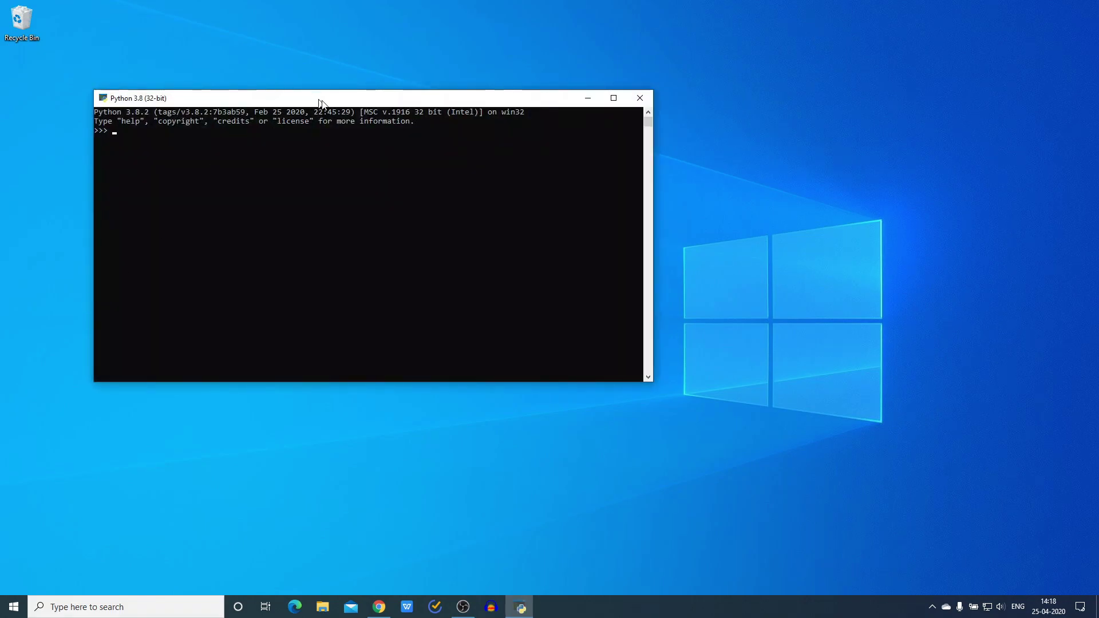
Step: Print 'Hello World!' and 'Welcome to thecoderworld YouTube channel' in the Python console
{"action": "left_click_drag", "start_coordinate": [322, 98], "coordinate": [553, 97]}
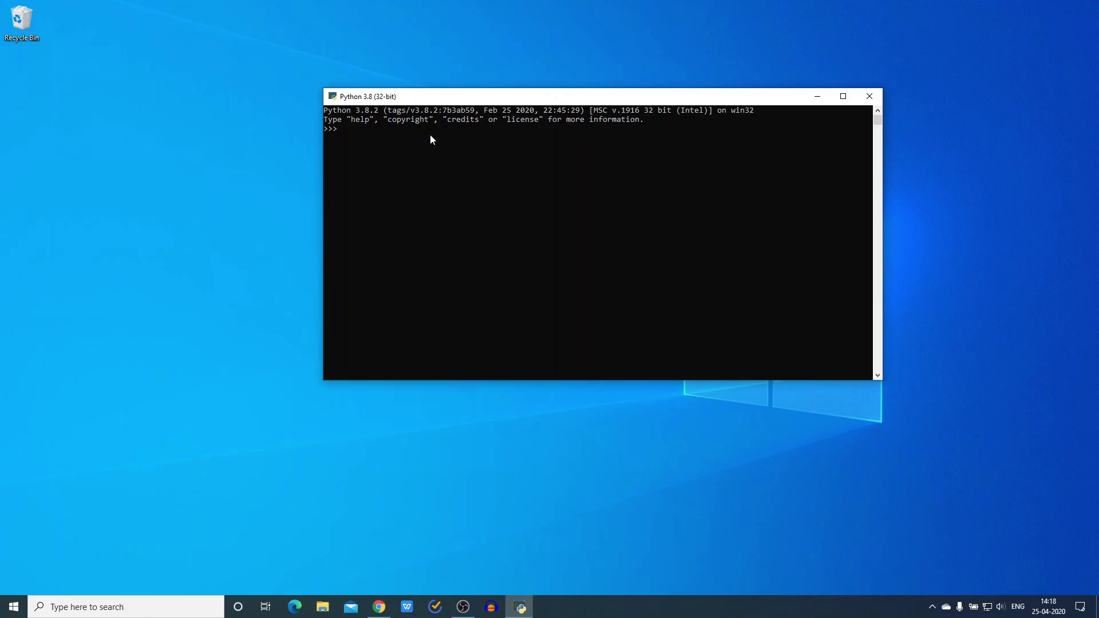
{"action": "type", "text": "print"}
{"action": "type", "text": "()"}
{"action": "key", "text": "Left"}
{"action": "type", "text": "\"\""}
{"action": "key", "text": "Left"}
{"action": "type", "text": "Hello"}
{"action": "key", "text": "Return"}
{"action": "type", "text": "print(\"\")"}
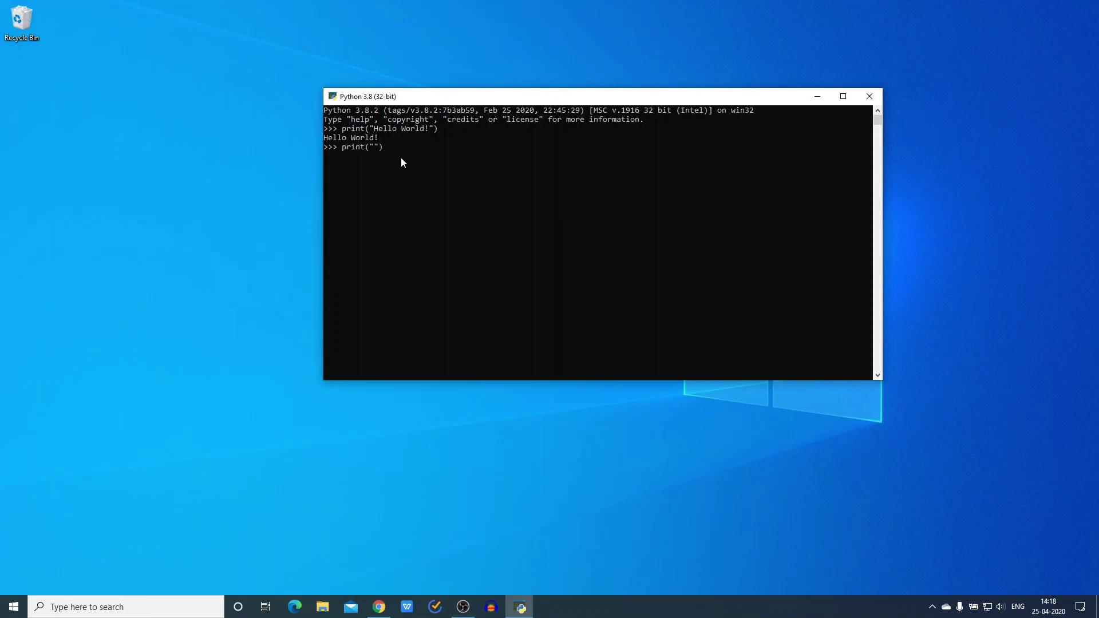
{"action": "type", "text": "Welcome to thecoderw"}
{"action": "type", "text": "orld YouT"}
{"action": "type", "text": "ube channel"}
{"action": "key", "text": "Return"}
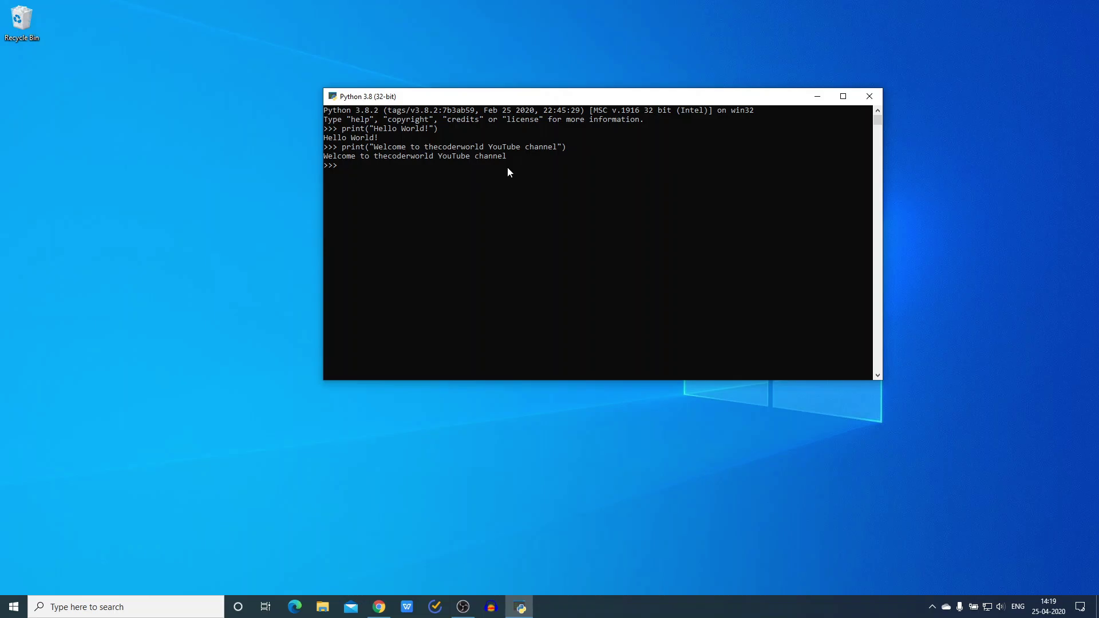
Step: Close the Python console and launch IDLE (Python 3.8 32-bit) from Windows search
{"action": "left_click", "coordinate": [869, 96]}
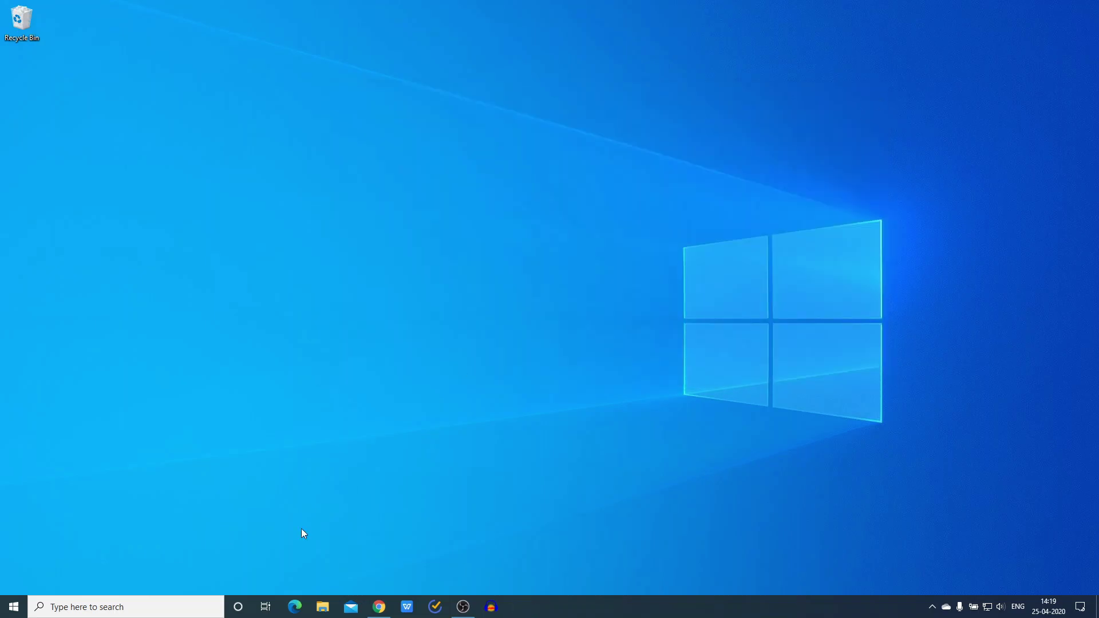
{"action": "left_click", "coordinate": [129, 608]}
{"action": "type", "text": "python"}
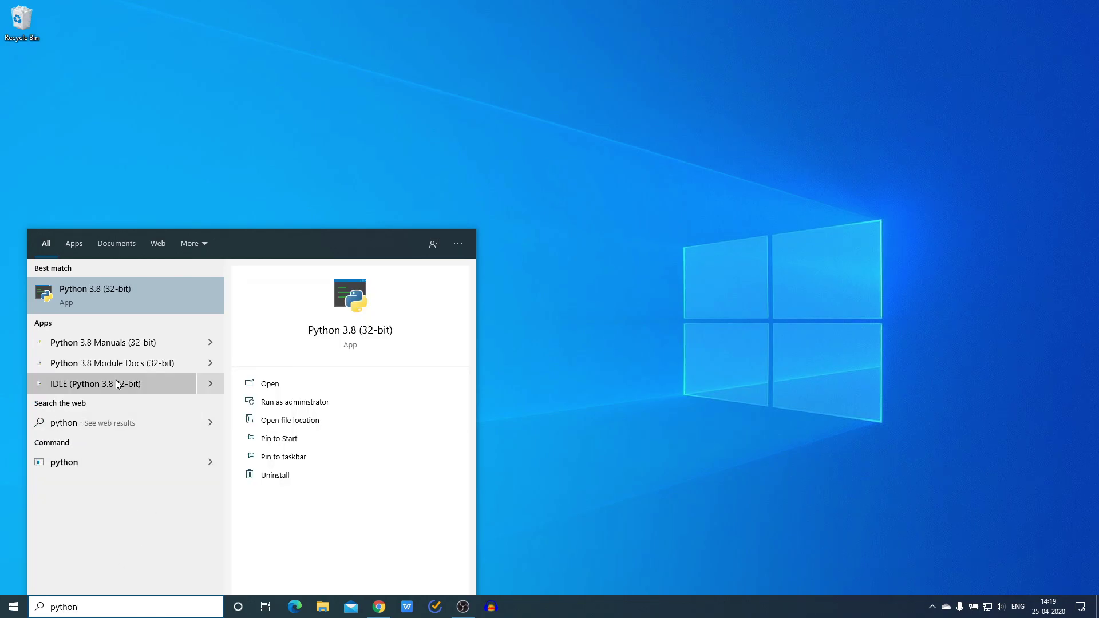
{"action": "left_click", "coordinate": [78, 385]}
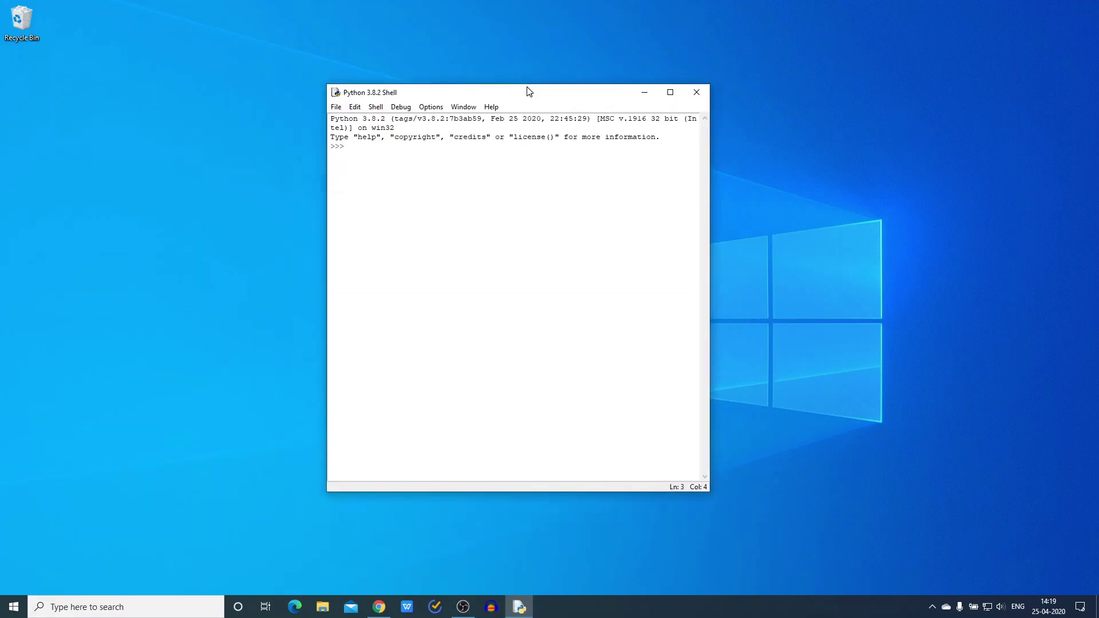
Step: Centre the IDLE shell, run print("Hello!"), then minimize and restore the window
{"action": "left_click_drag", "start_coordinate": [318, 130], "coordinate": [541, 67]}
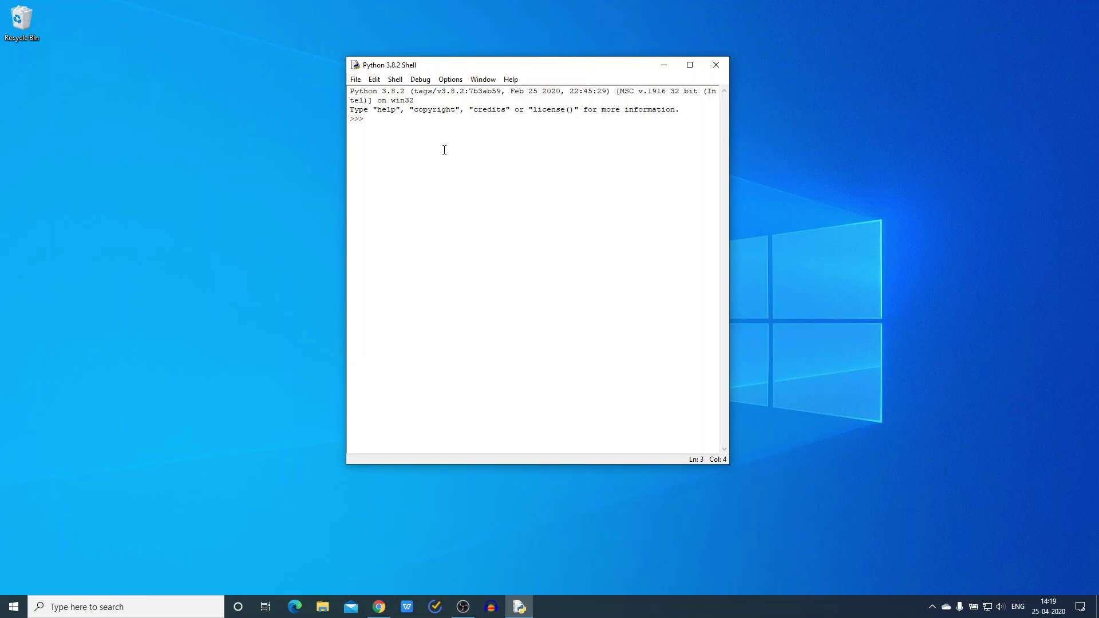
{"action": "type", "text": "print"}
{"action": "type", "text": " ()"}
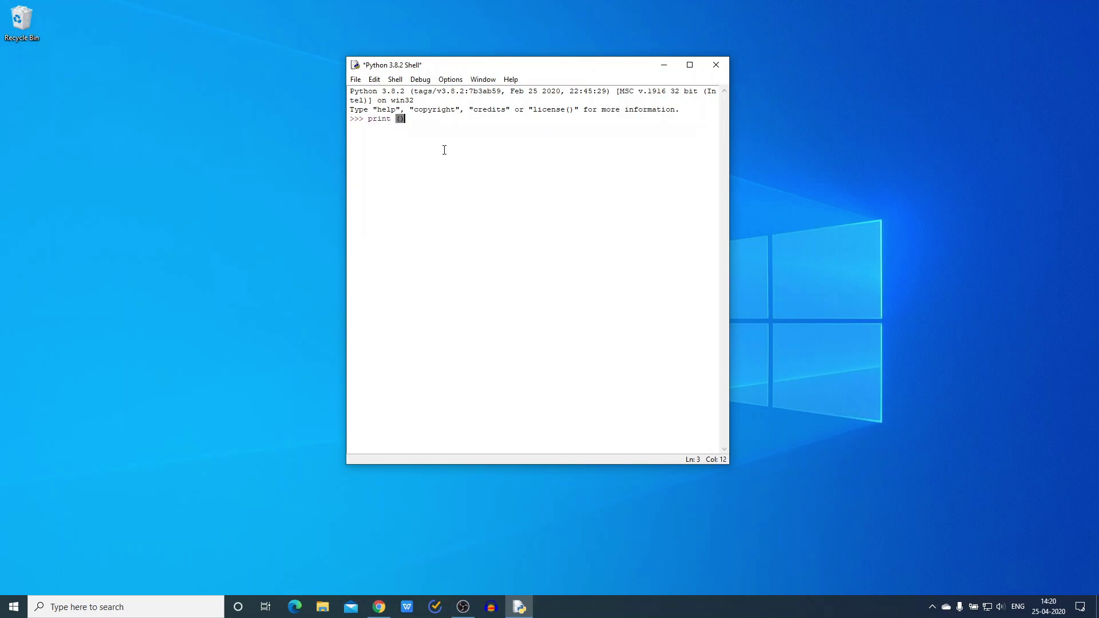
{"action": "type", "text": "\"\""}
{"action": "type", "text": "ello!"}
{"action": "key", "text": "Return"}
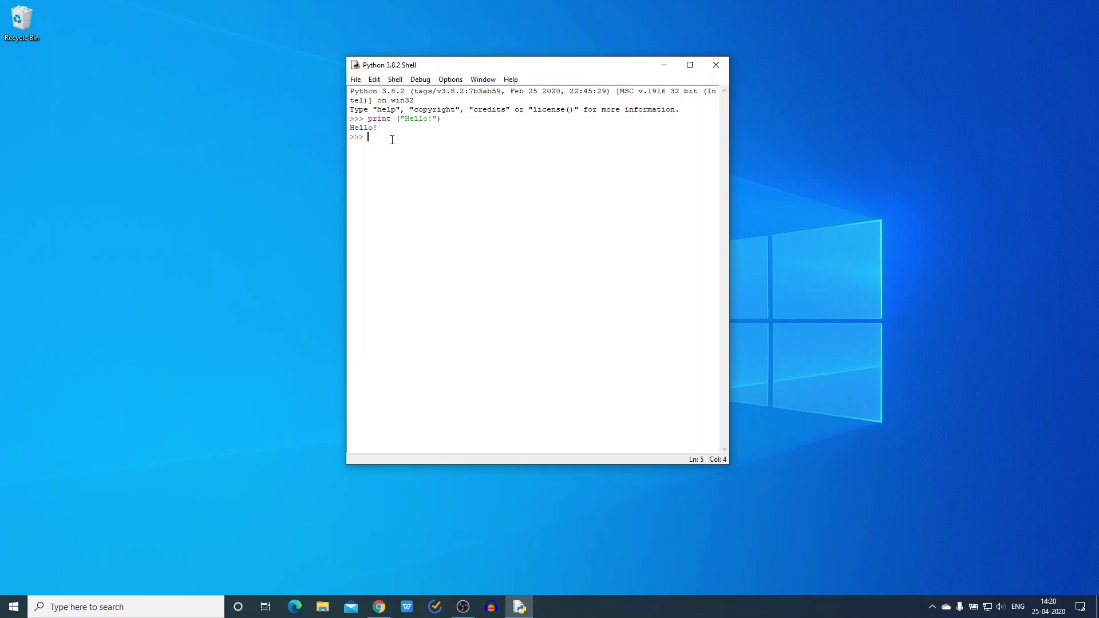
{"action": "left_click", "coordinate": [663, 65]}
{"action": "left_click", "coordinate": [519, 608]}
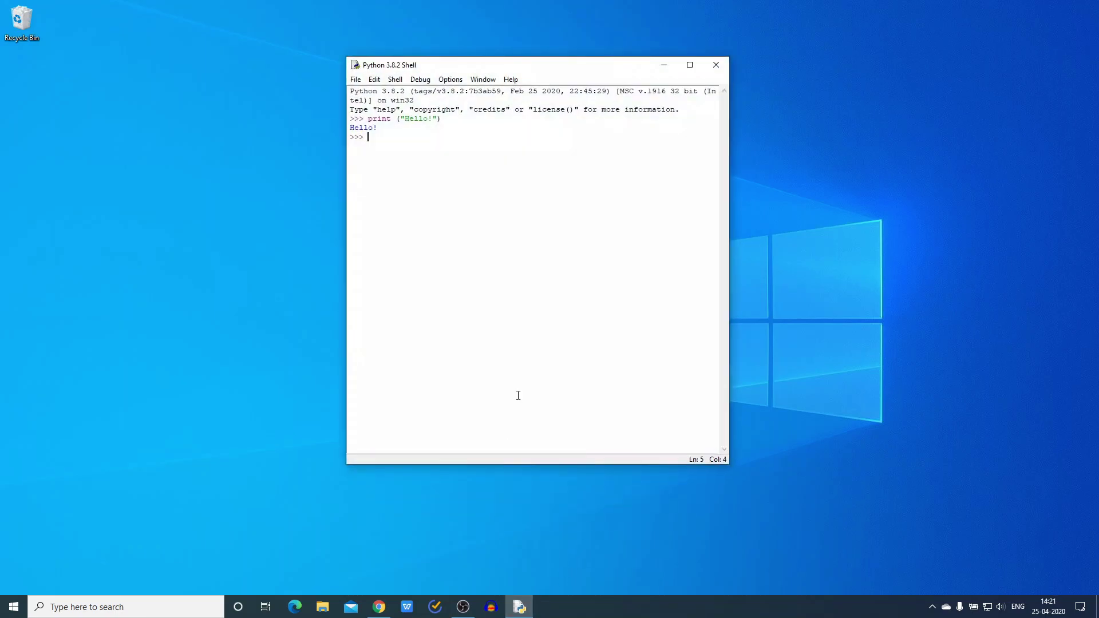